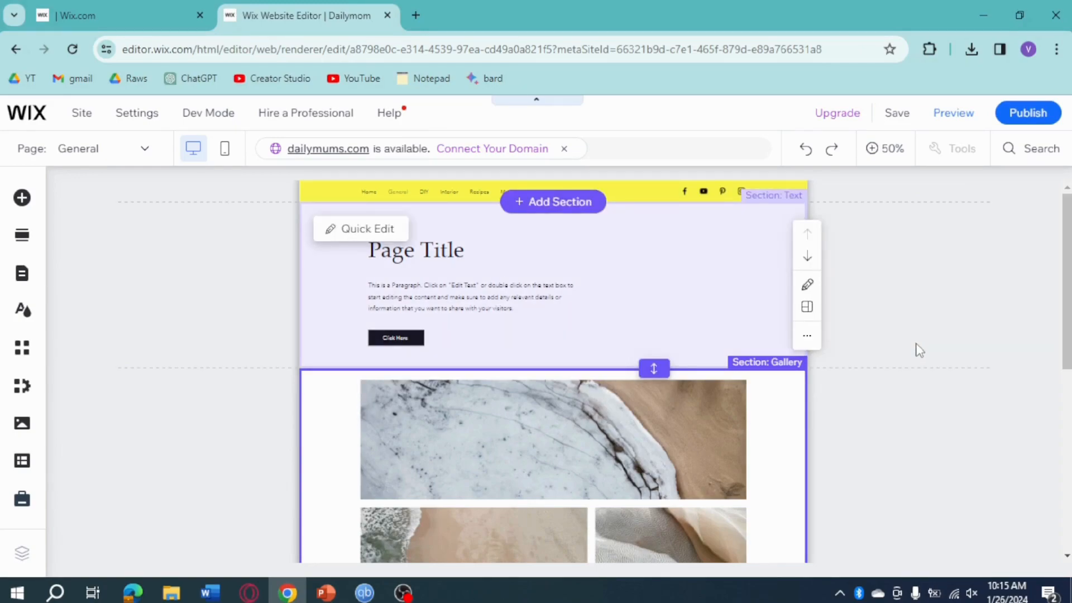
# Select the "Pets that are friendly to babies" section on the General page and start uploading an image as a new element.
pyautogui.scroll(-5, 919, 350)
pyautogui.scroll(-3, 919, 350)
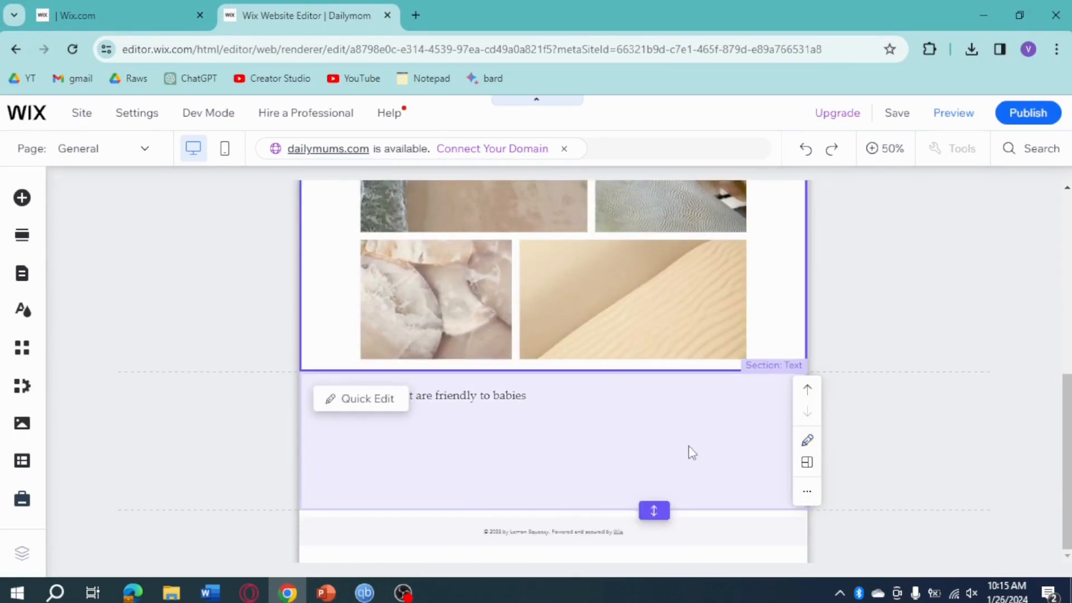
pyautogui.click(691, 451)
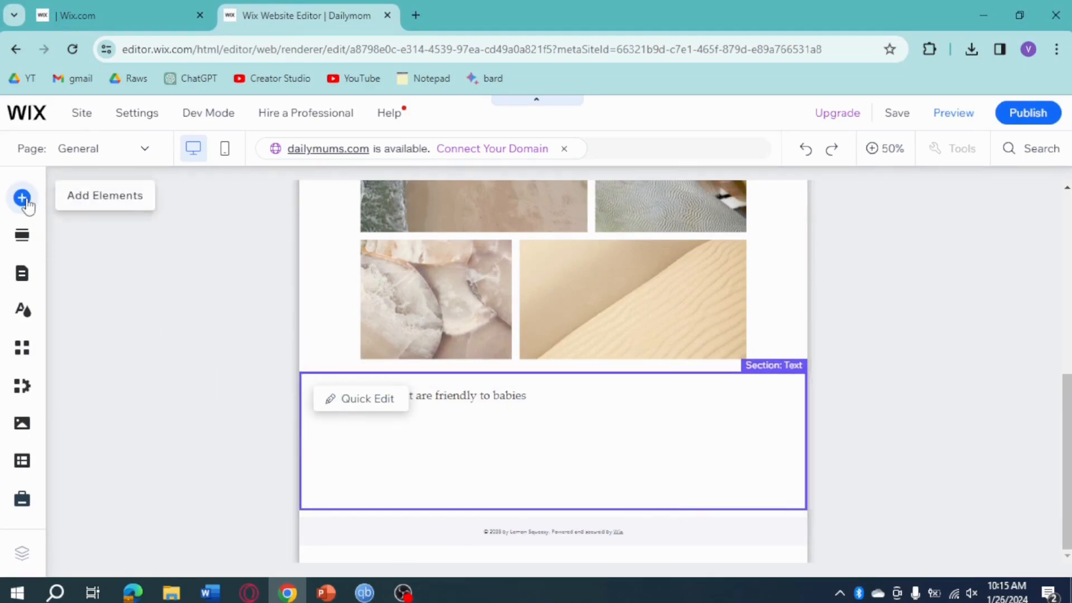
pyautogui.click(22, 199)
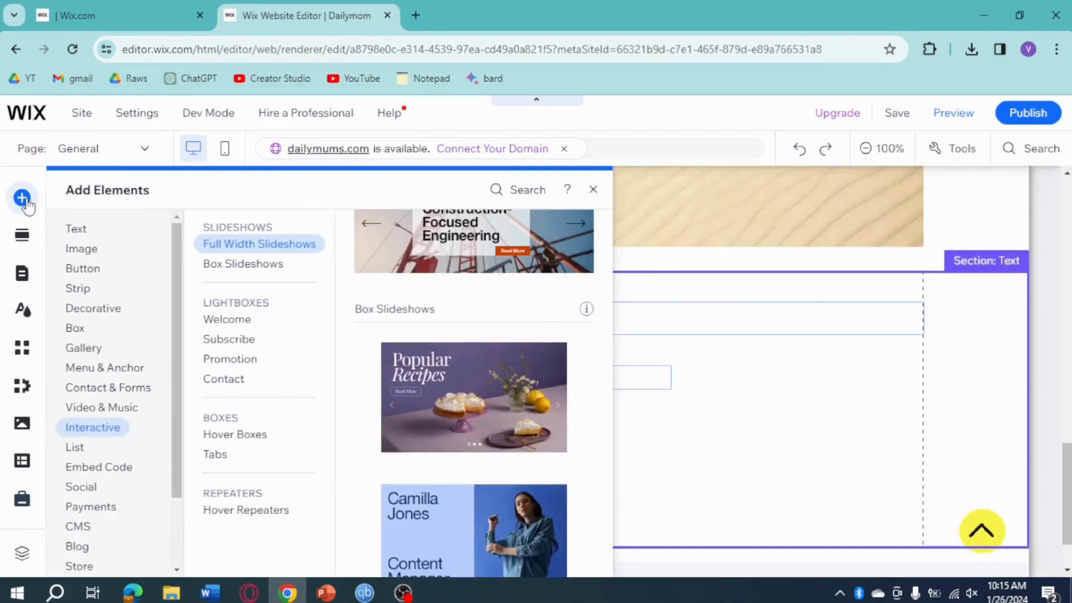
pyautogui.click(83, 228)
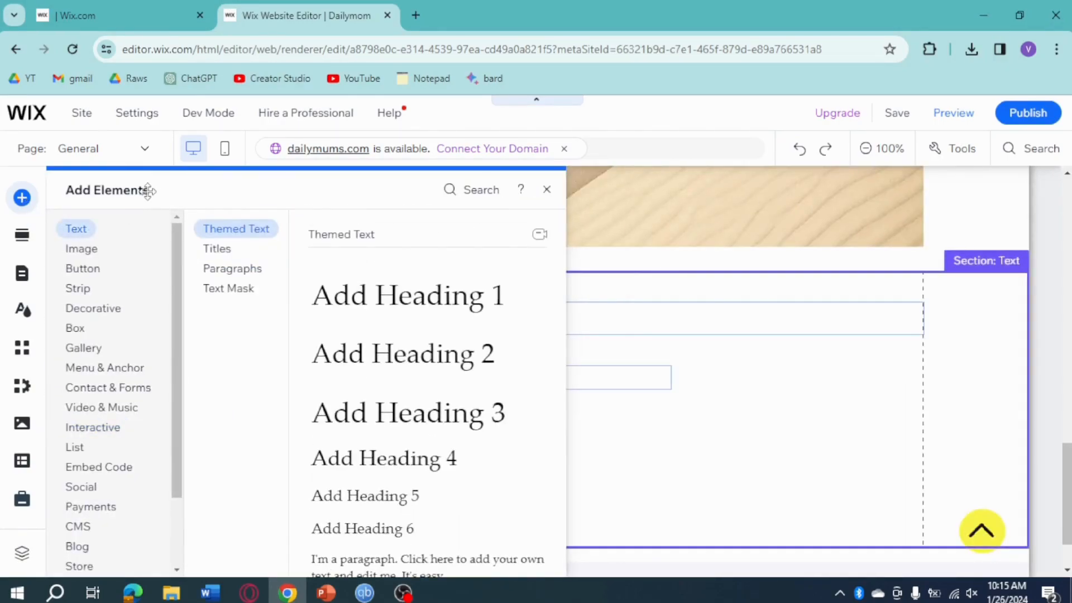
pyautogui.click(89, 249)
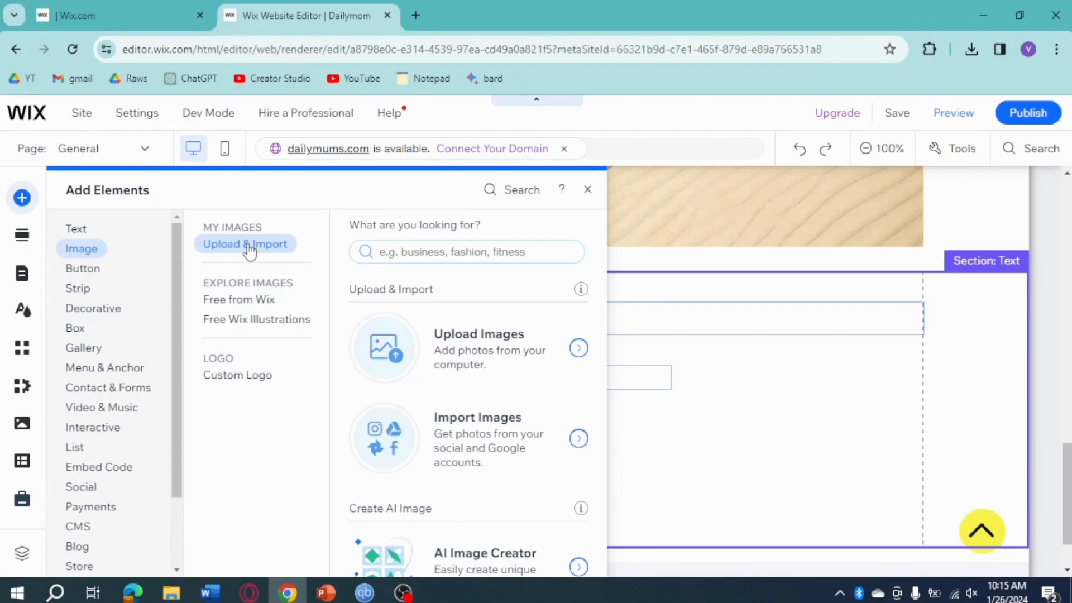
pyautogui.click(251, 299)
pyautogui.click(255, 374)
pyautogui.click(267, 248)
pyautogui.click(467, 353)
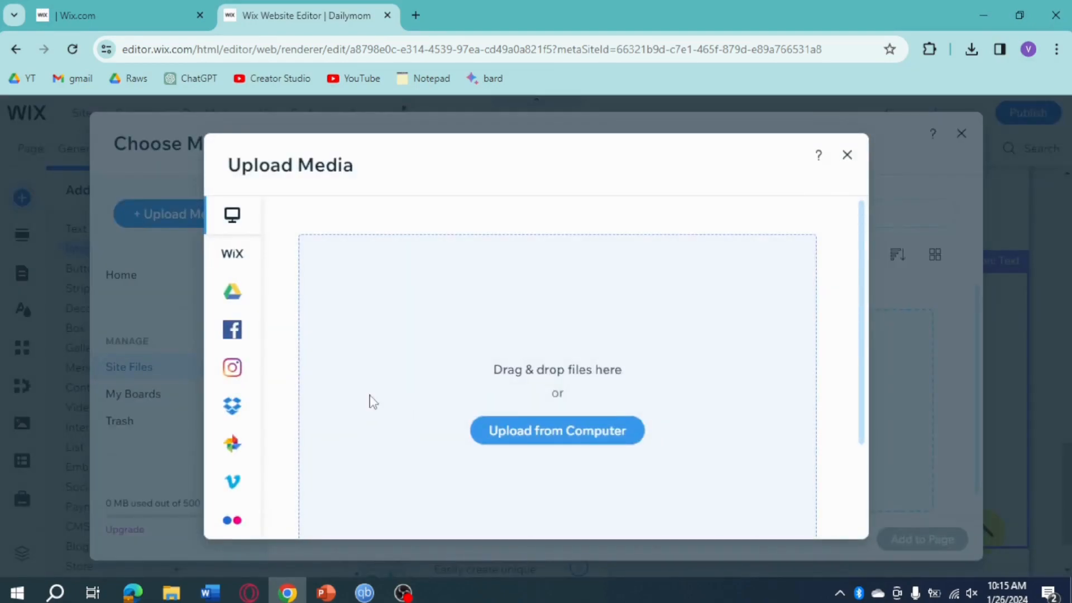
# Upload maltese-portrait from the computer's Pictures folder to the site files.
pyautogui.click(566, 443)
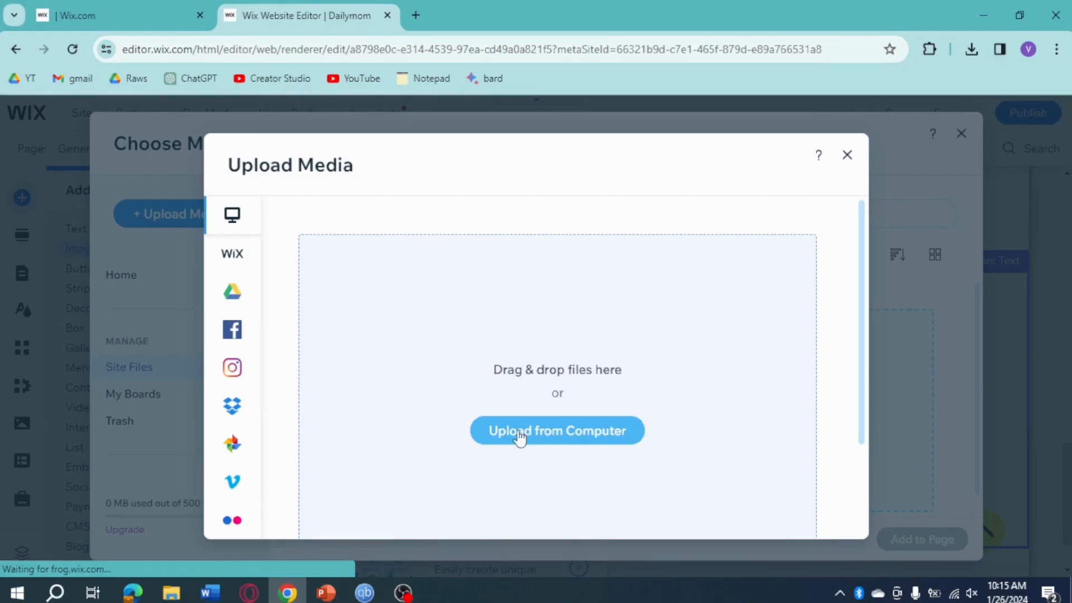
pyautogui.moveTo(240, 268)
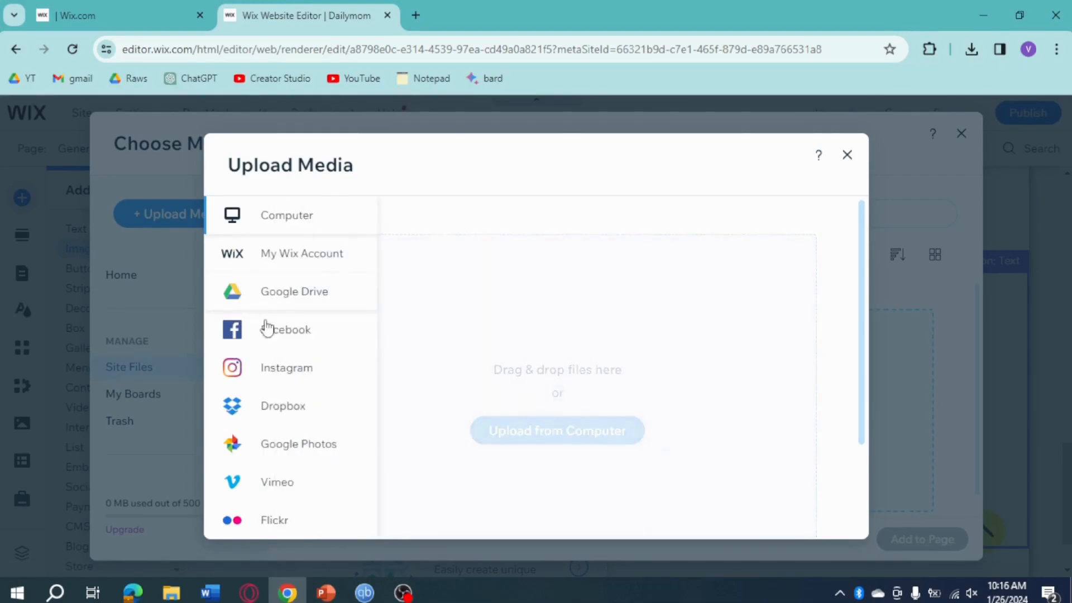
pyautogui.click(177, 595)
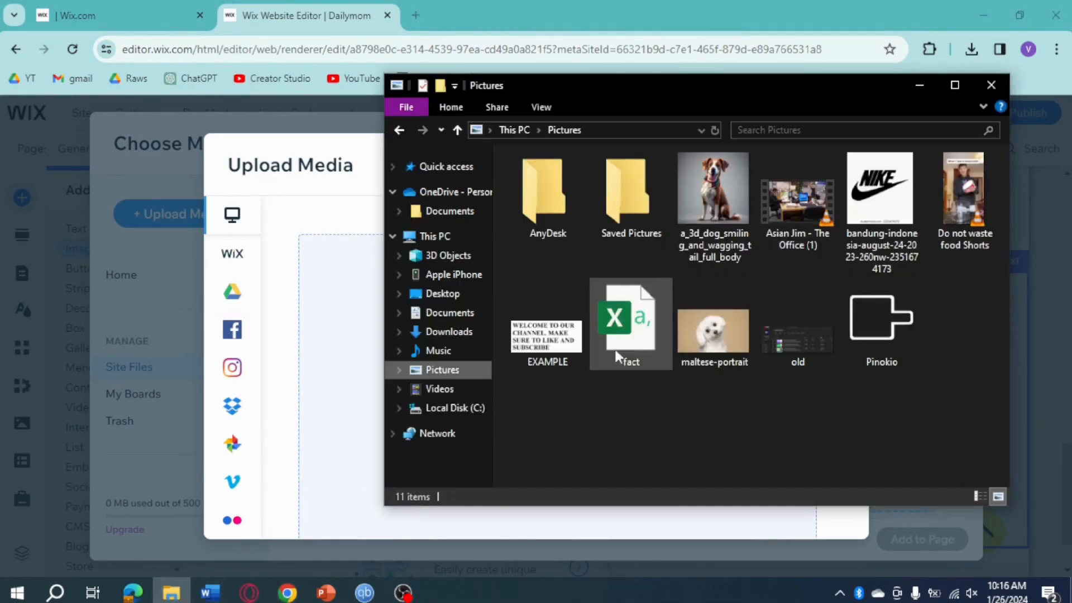
pyautogui.moveTo(698, 338); pyautogui.dragTo(344, 361)
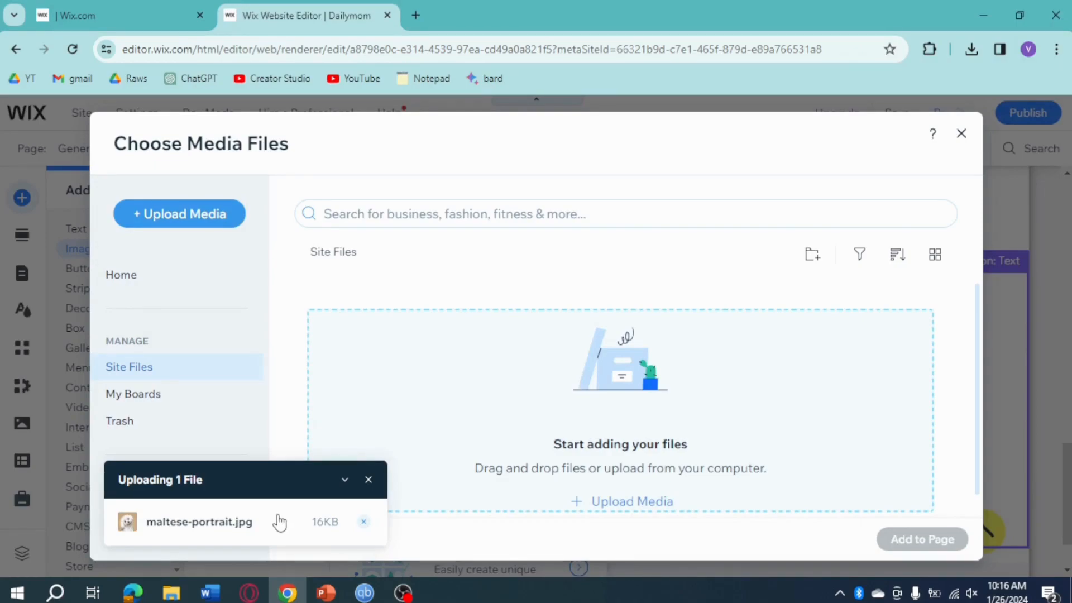
# Add the uploaded maltese picture to the page, shrunk and placed beneath the "Pets that are friendly to babies" heading.
pyautogui.scroll(-1, 551, 357)
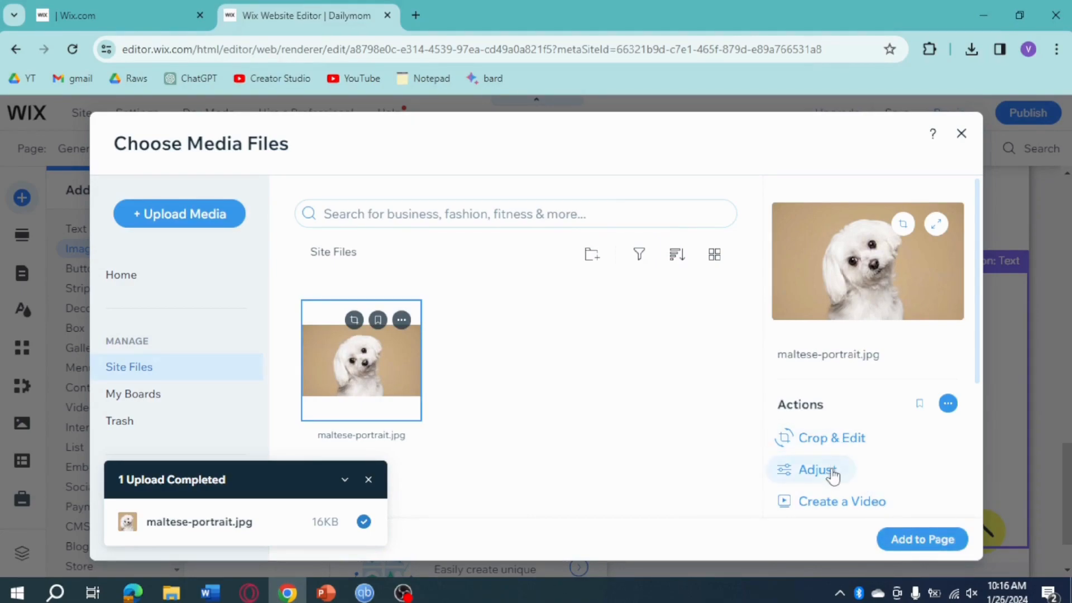
pyautogui.scroll(-3, 849, 485)
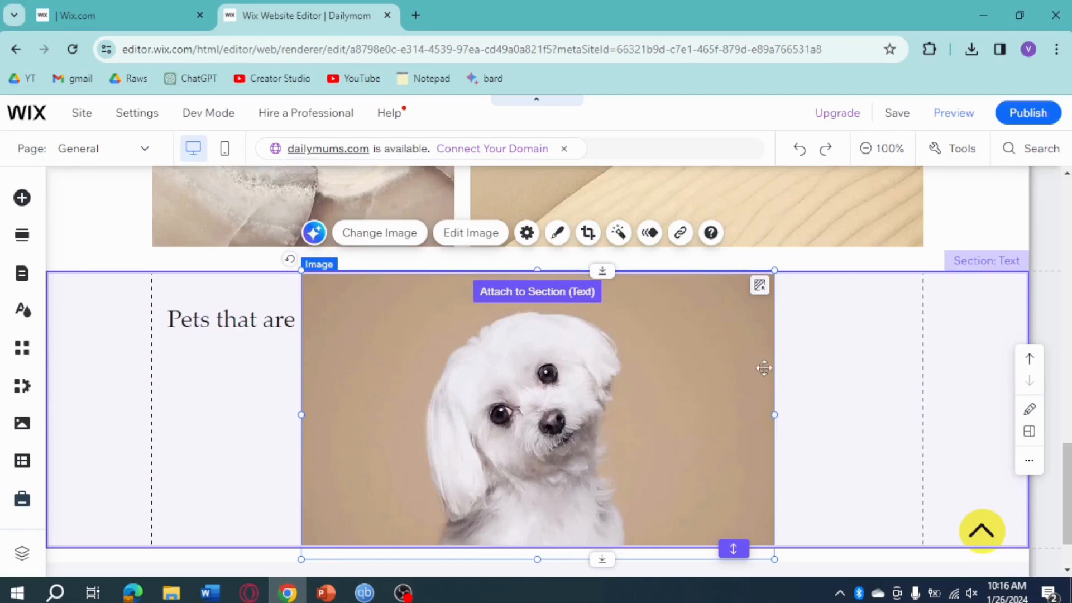
pyautogui.moveTo(774, 270); pyautogui.dragTo(568, 394)
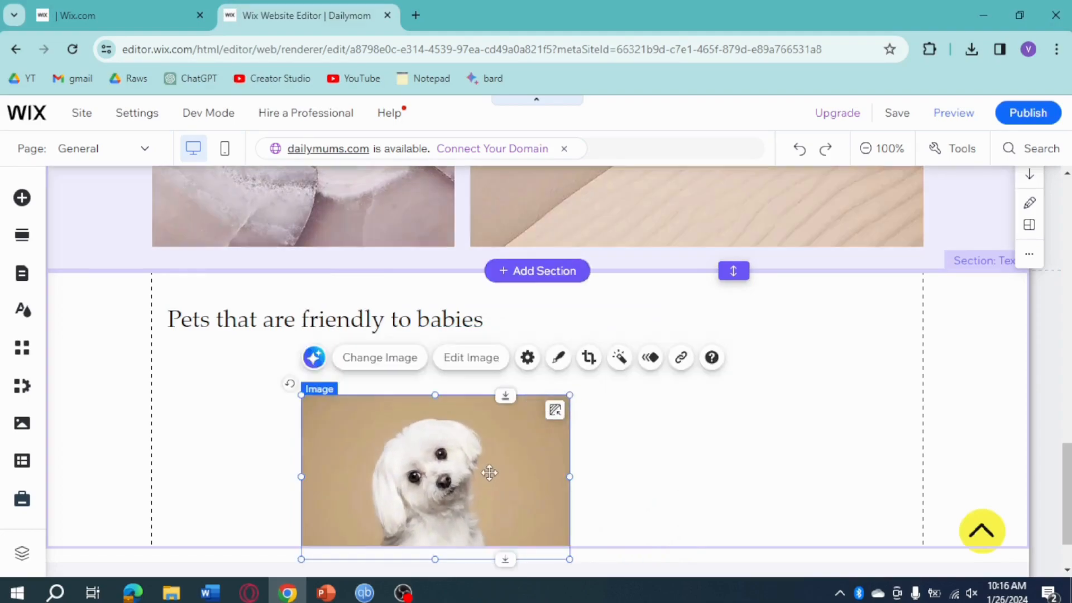
pyautogui.moveTo(487, 479); pyautogui.dragTo(379, 445)
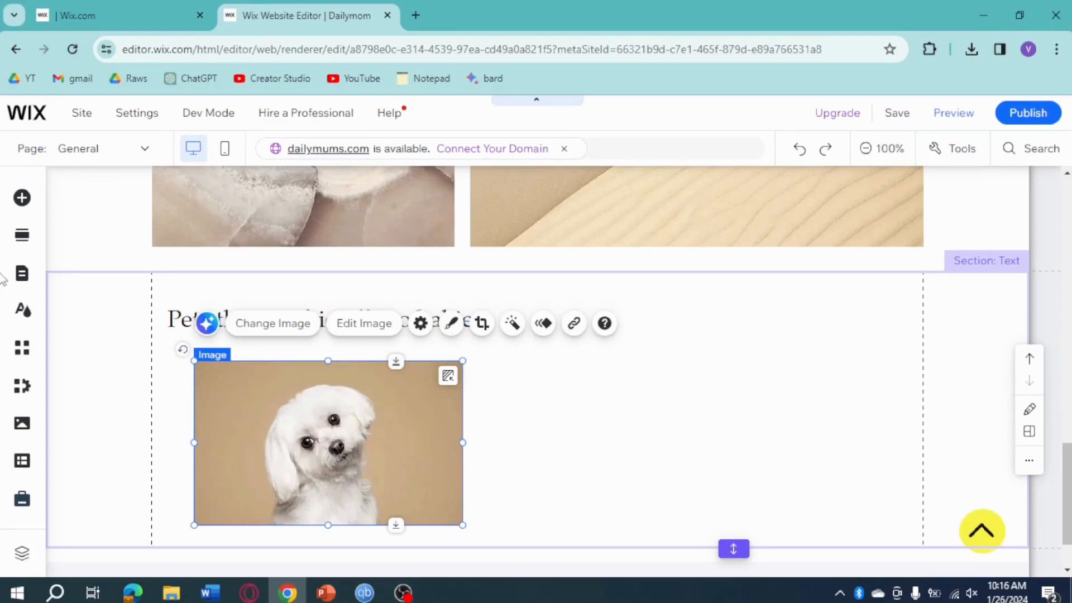
# Search the free Wix image library for "cat" to find a second picture for the section.
pyautogui.click(21, 199)
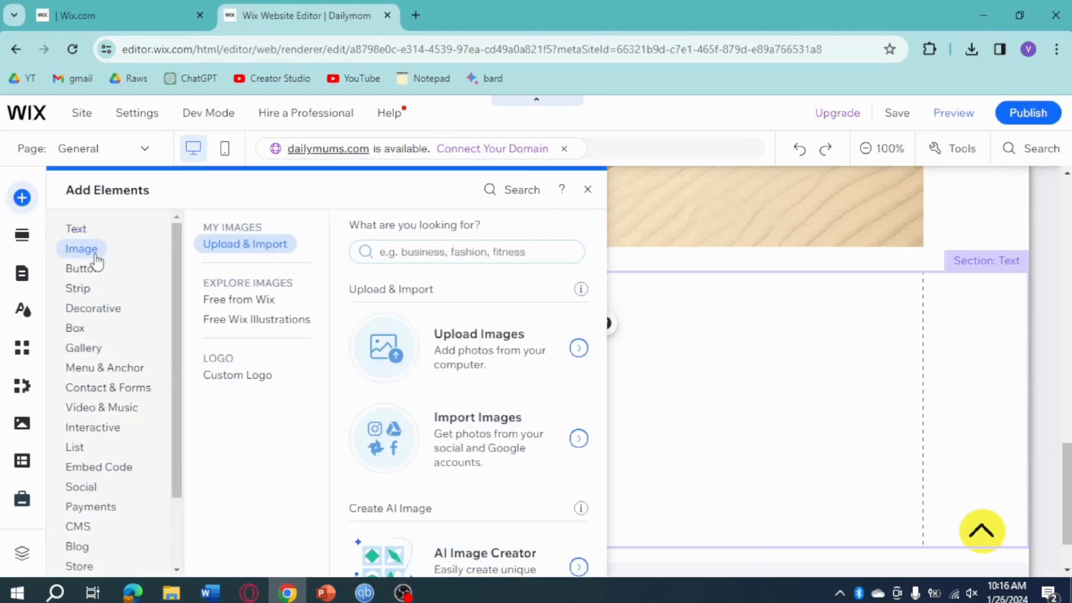
pyautogui.click(255, 301)
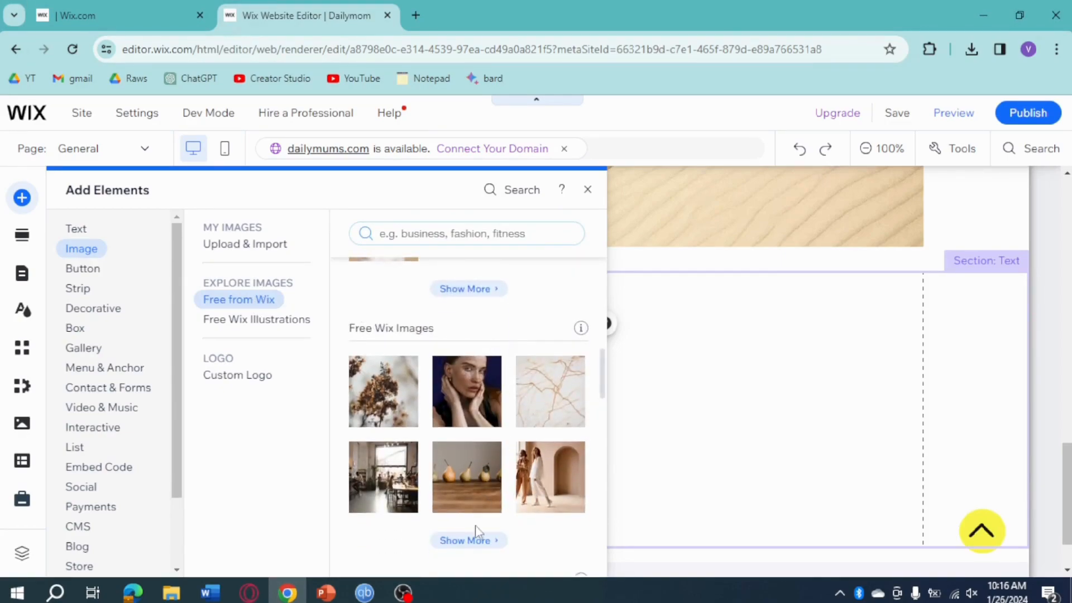
pyautogui.click(473, 540)
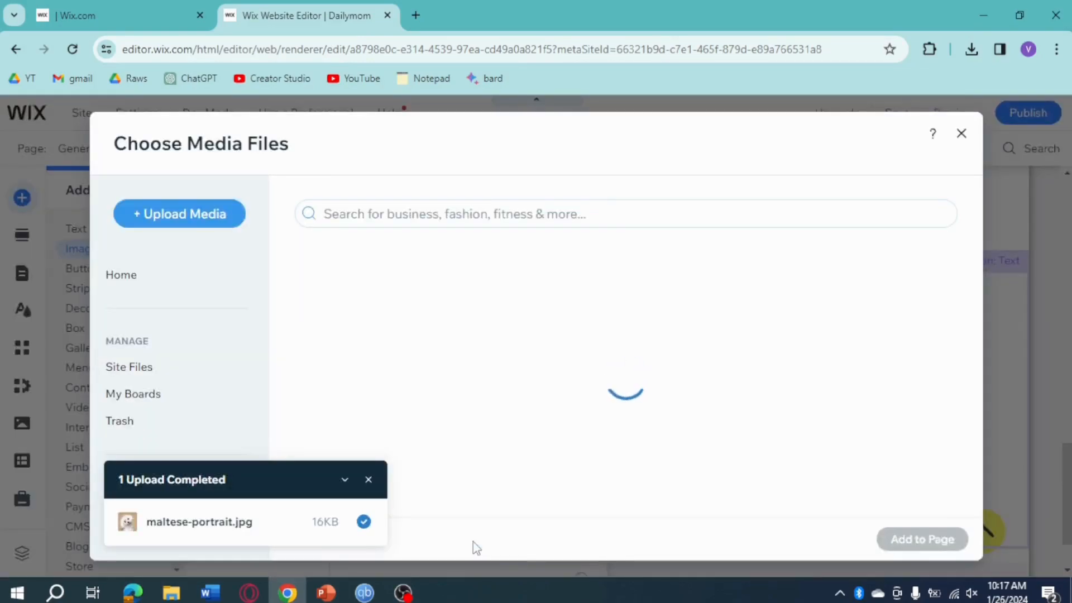
pyautogui.click(495, 212)
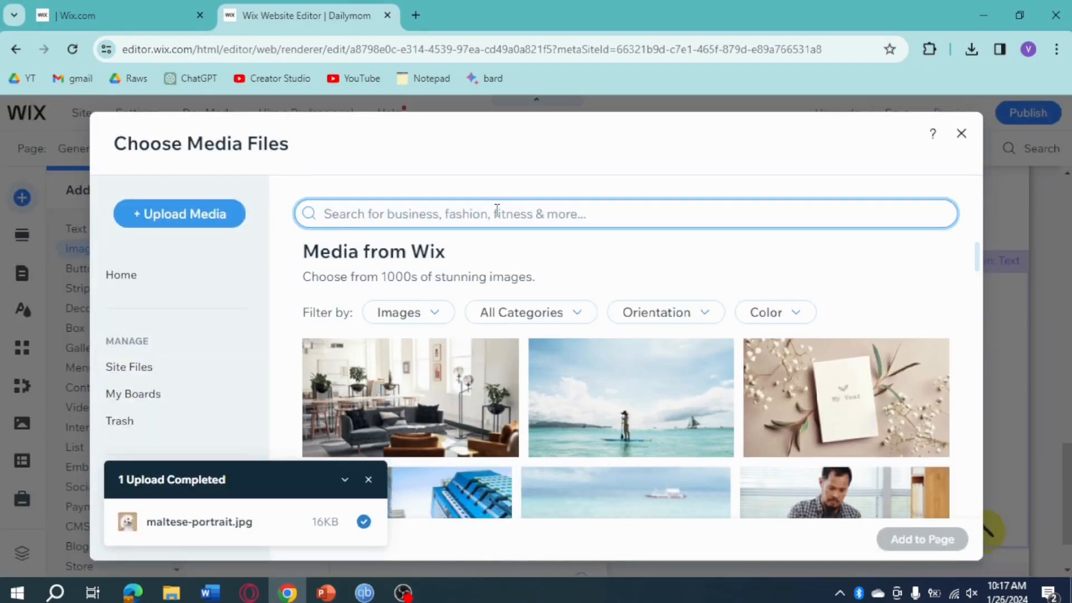
pyautogui.write('cat')
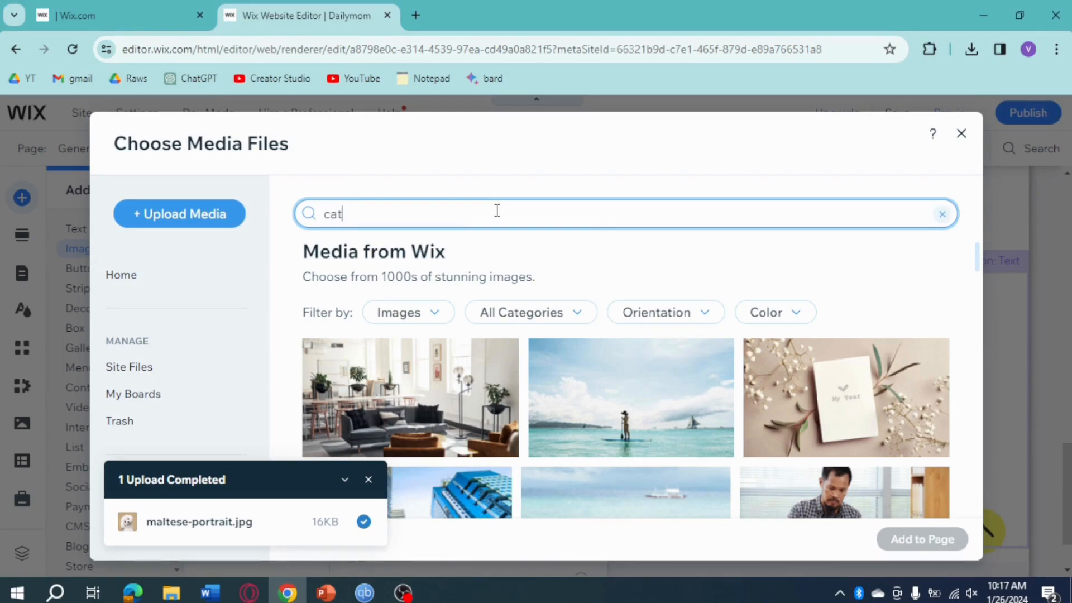
pyautogui.press('Return')
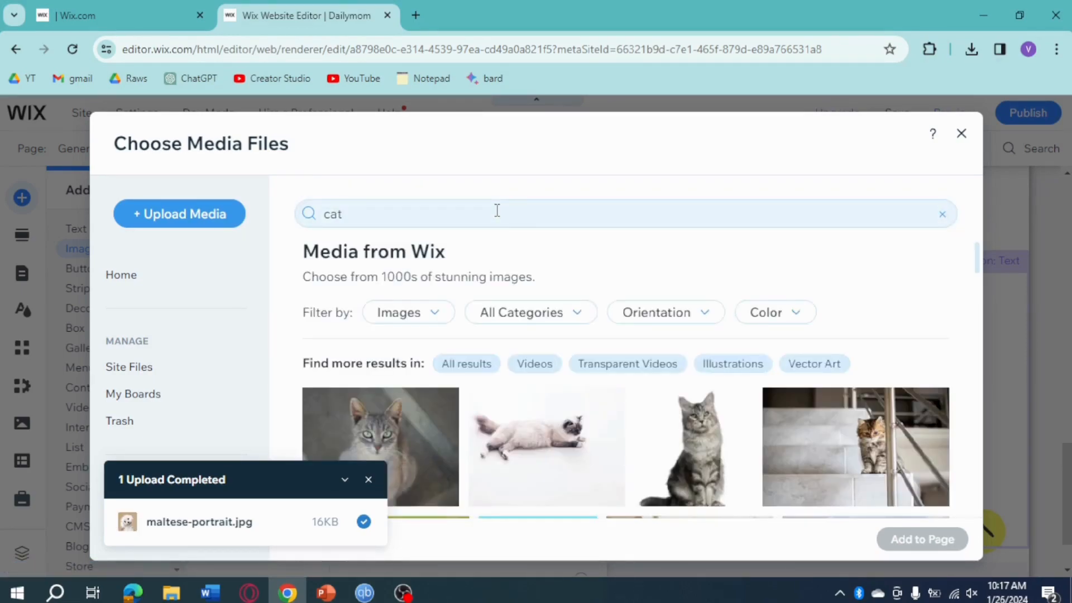
# Add the first grey cat photo to the page, shrunk and placed to the right of the dog picture.
pyautogui.scroll(-1, 619, 281)
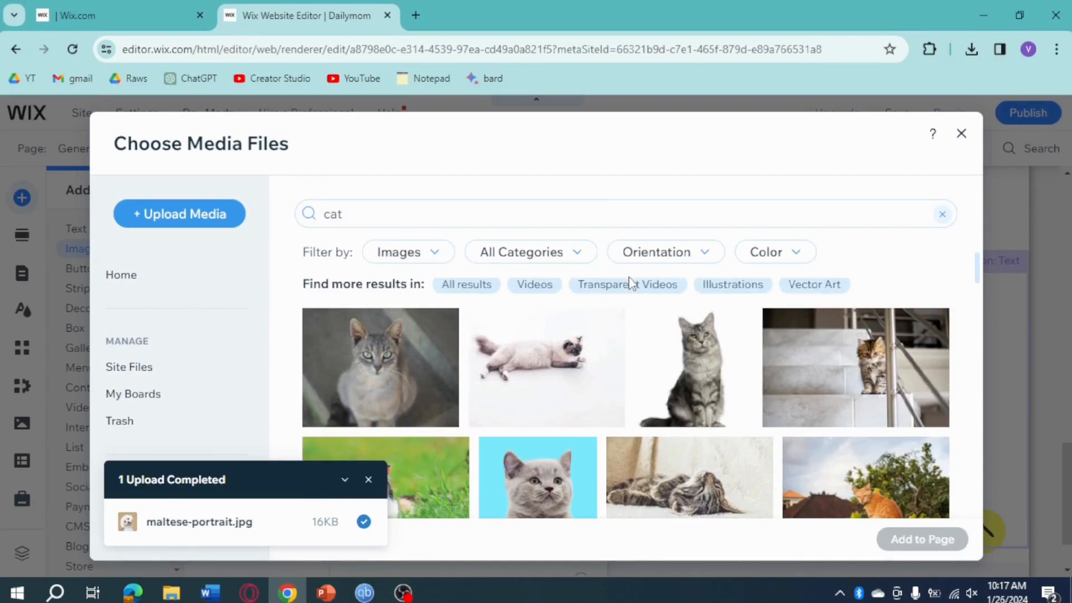
pyautogui.scroll(-1, 619, 310)
pyautogui.scroll(1, 592, 326)
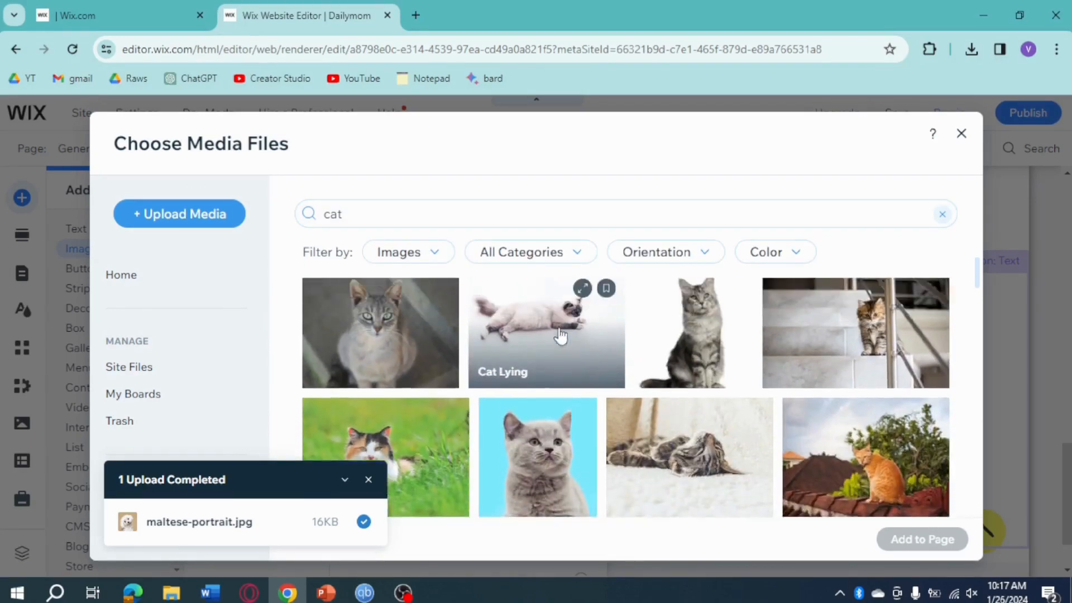
pyautogui.click(411, 384)
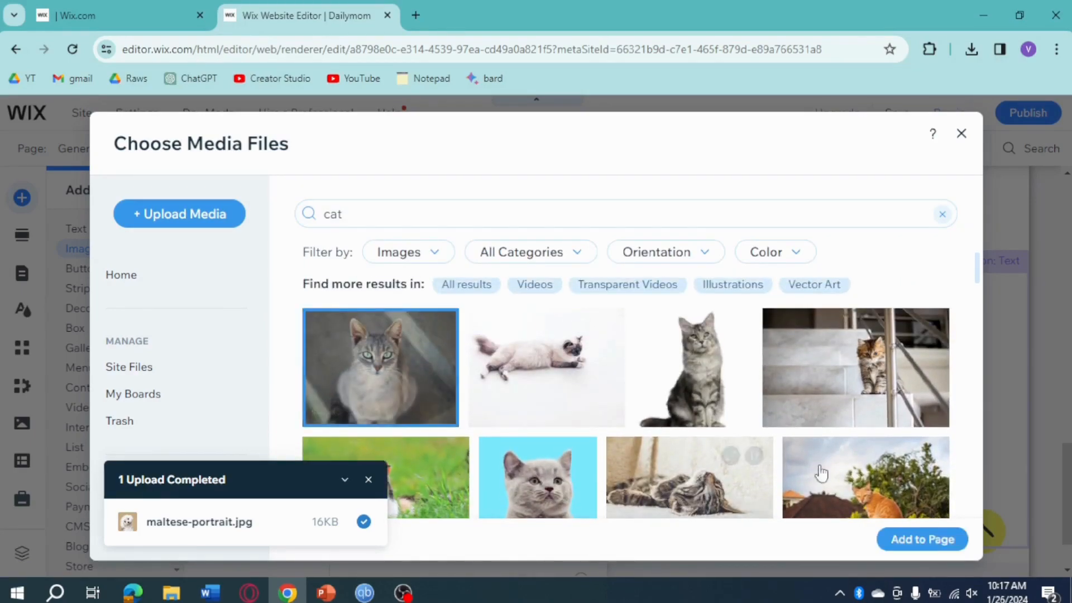
pyautogui.click(904, 539)
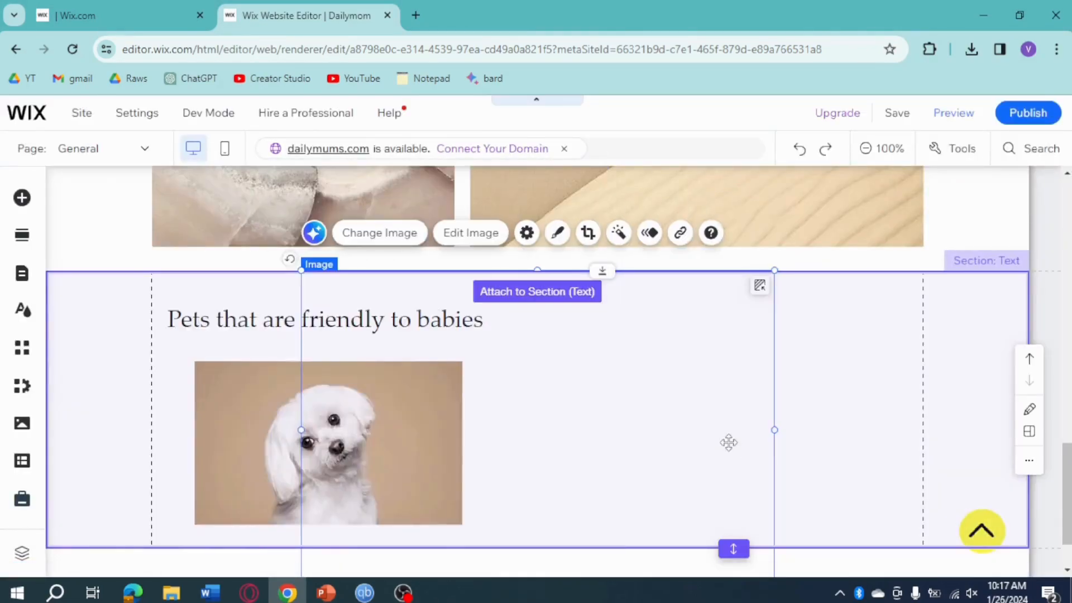
pyautogui.moveTo(773, 278); pyautogui.dragTo(538, 469)
pyautogui.moveTo(490, 498); pyautogui.dragTo(654, 445)
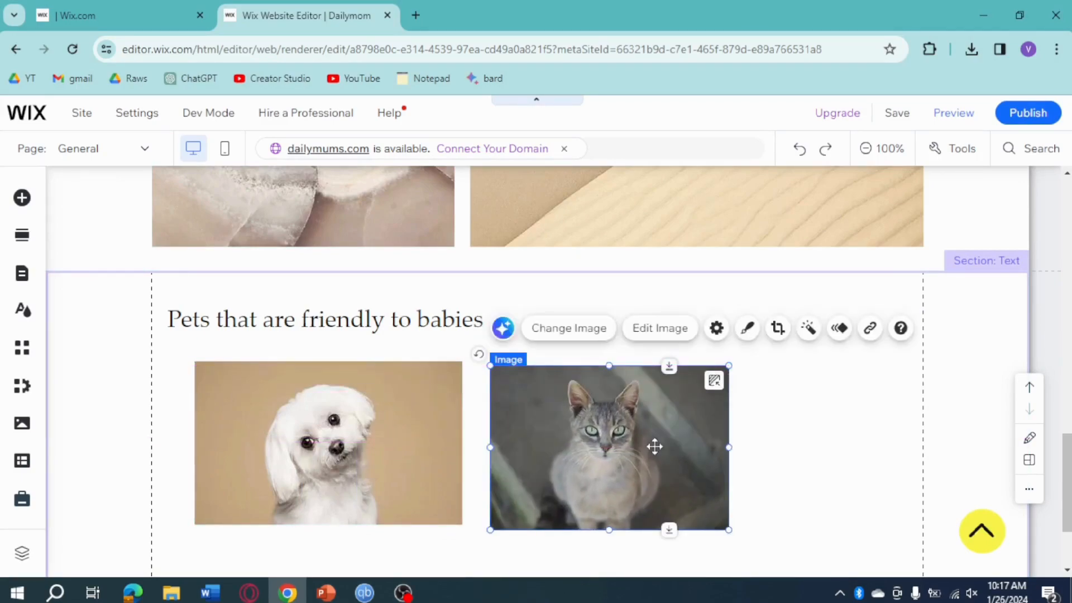
# Look over the free Wix illustrations offered as image elements.
pyautogui.scroll(8, 613, 412)
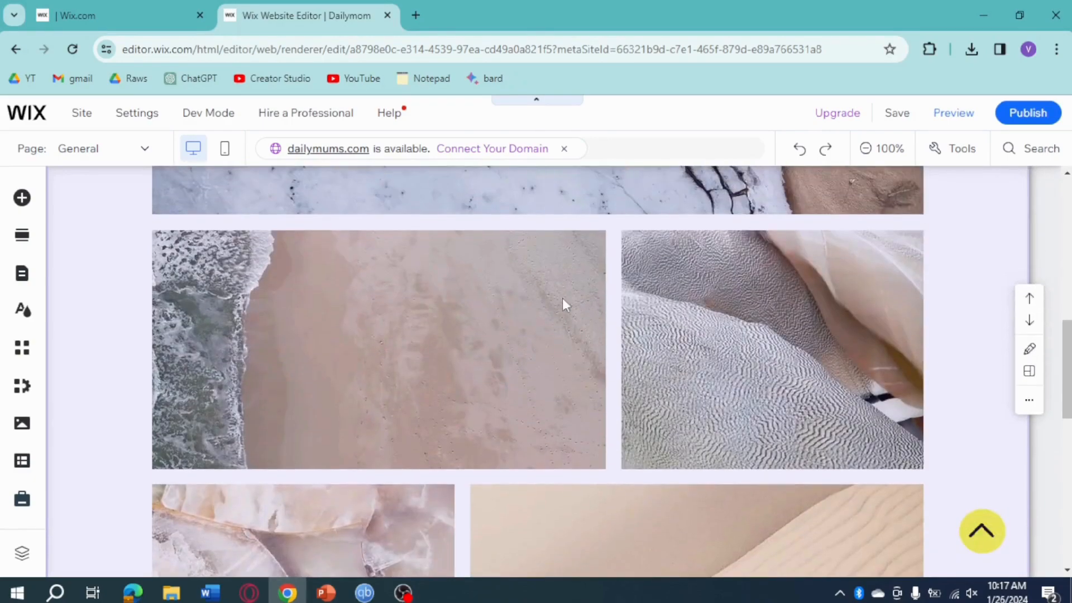
pyautogui.scroll(-10, 653, 301)
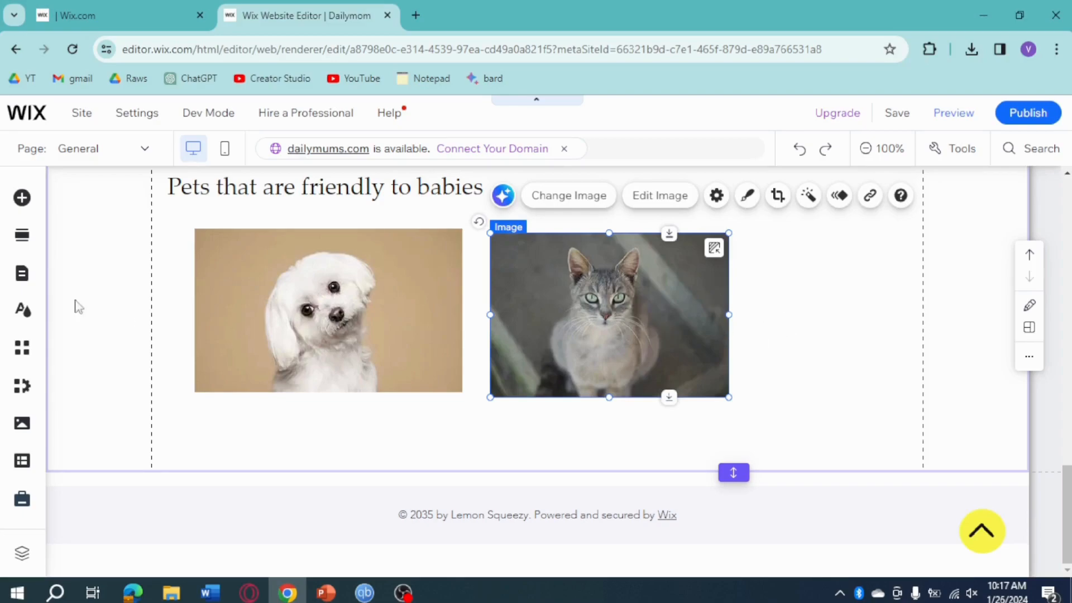
pyautogui.click(22, 197)
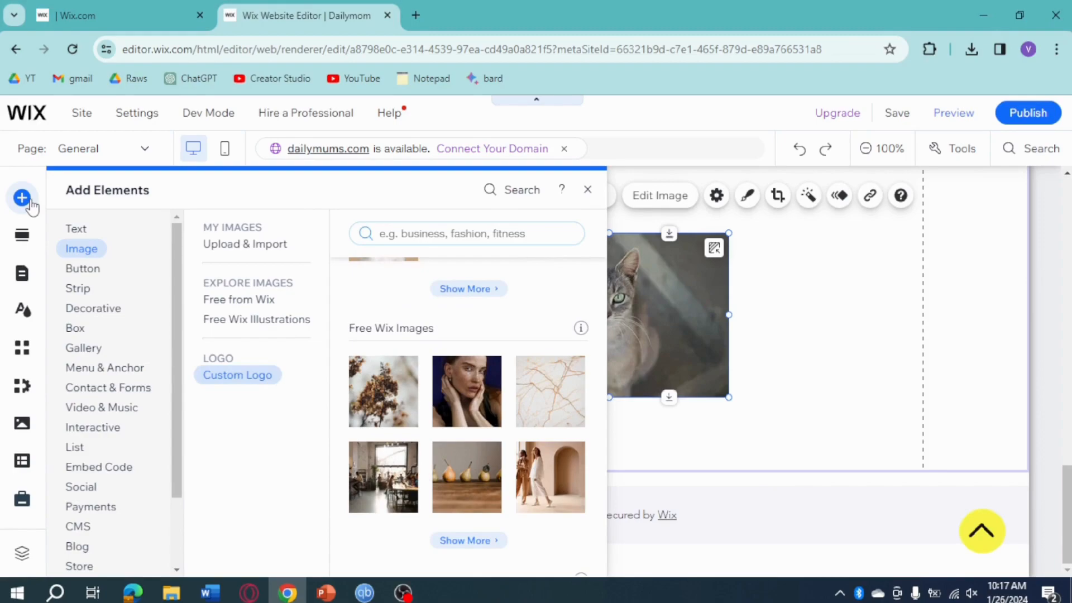
pyautogui.click(257, 322)
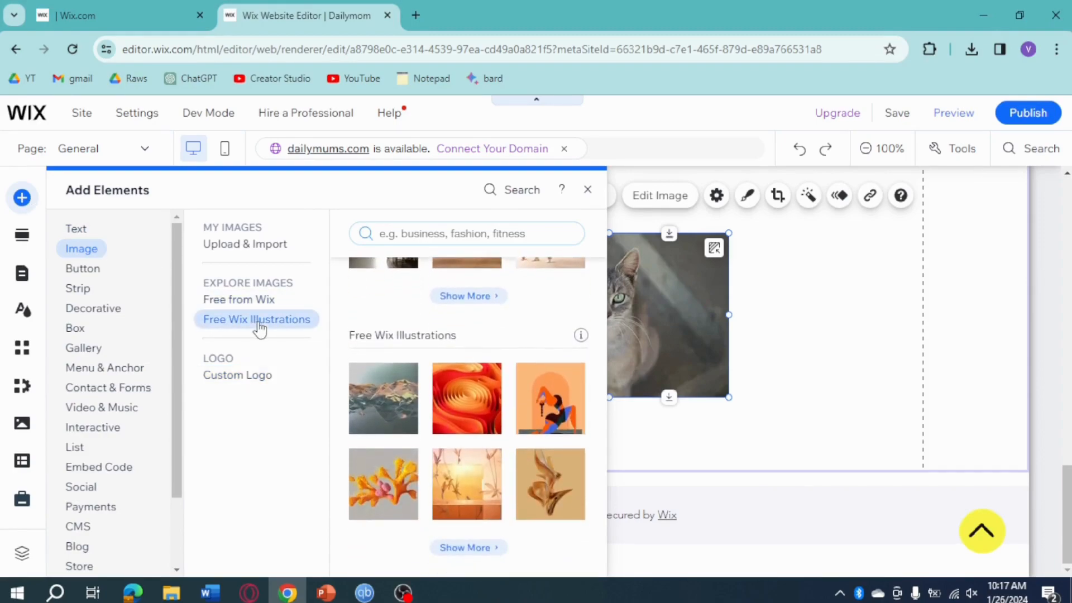
pyautogui.moveTo(418, 368)
pyautogui.click(588, 190)
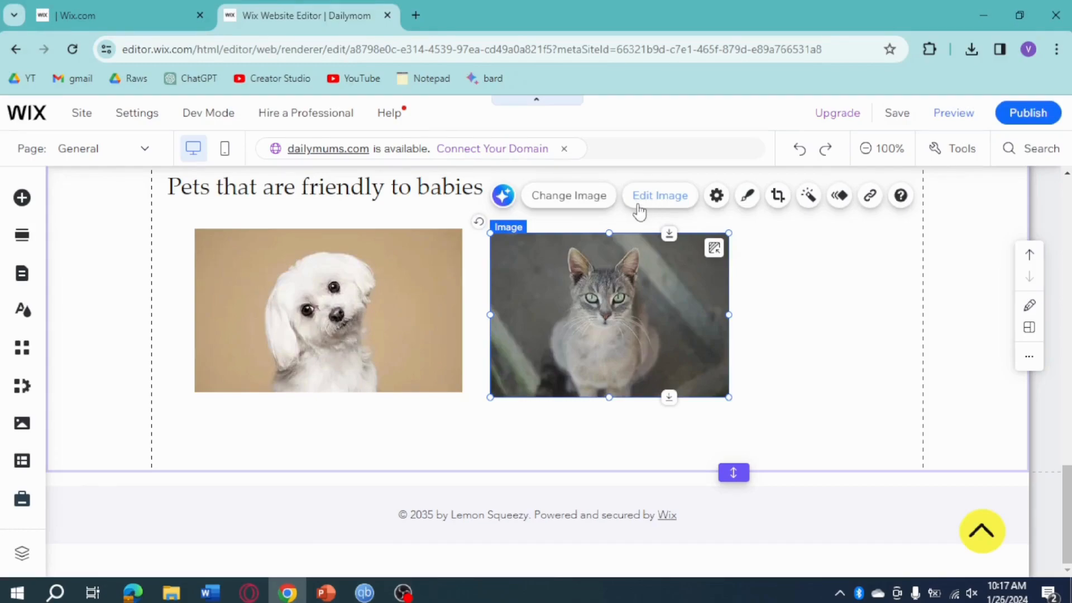
# Publish the site and check the pets section on the live General page.
pyautogui.click(1034, 117)
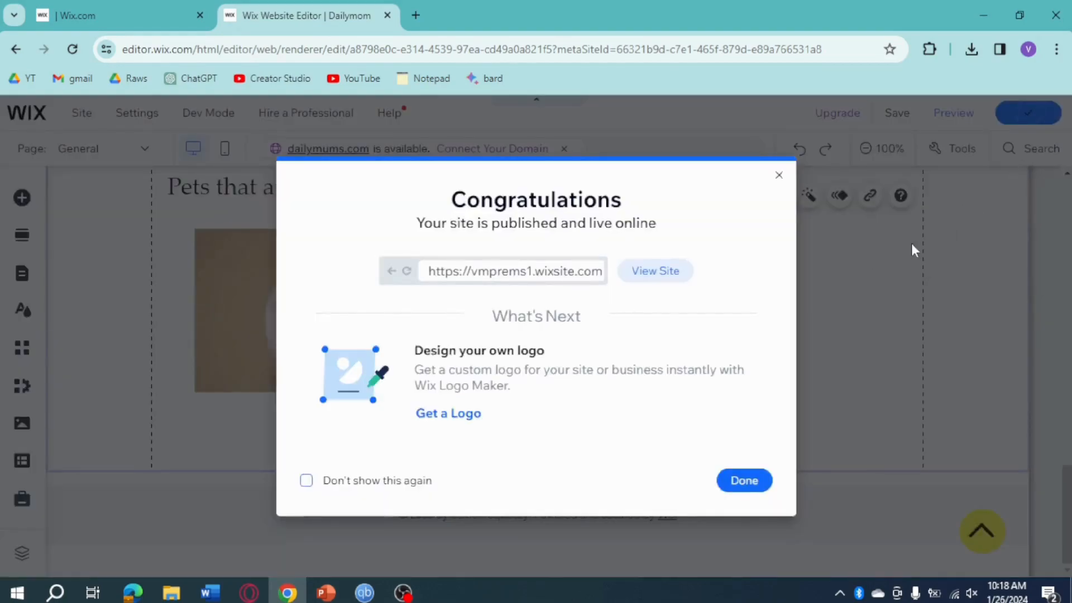
pyautogui.click(675, 274)
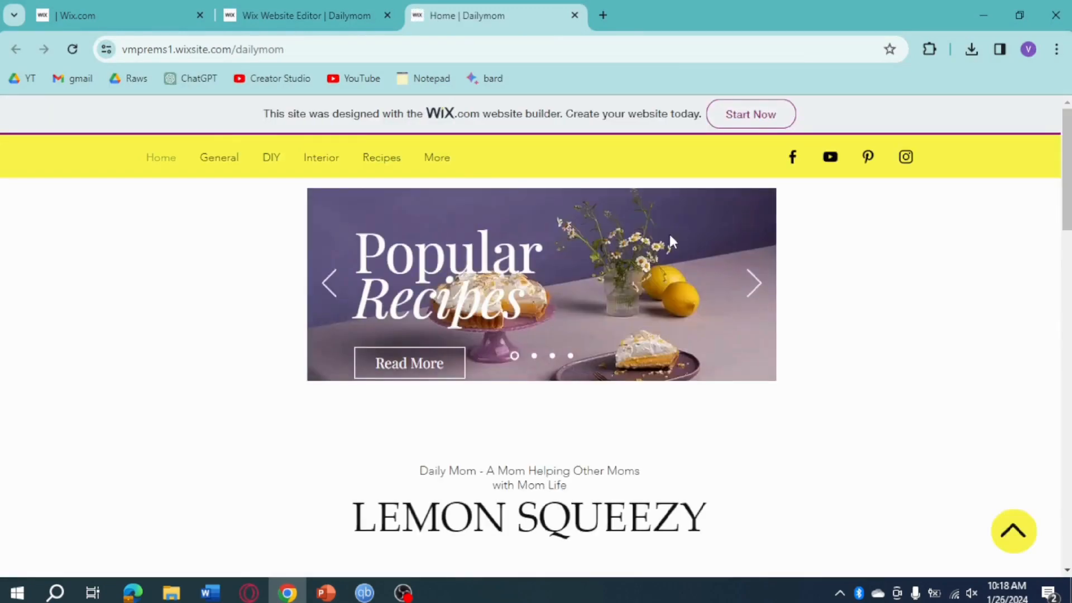
pyautogui.click(218, 162)
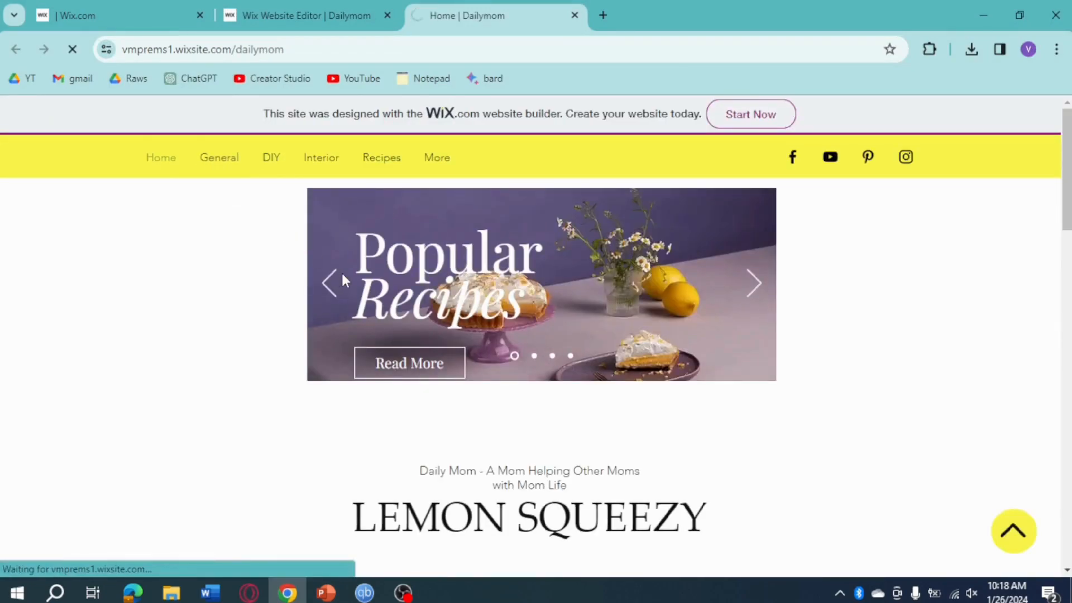
pyautogui.scroll(-8, 453, 388)
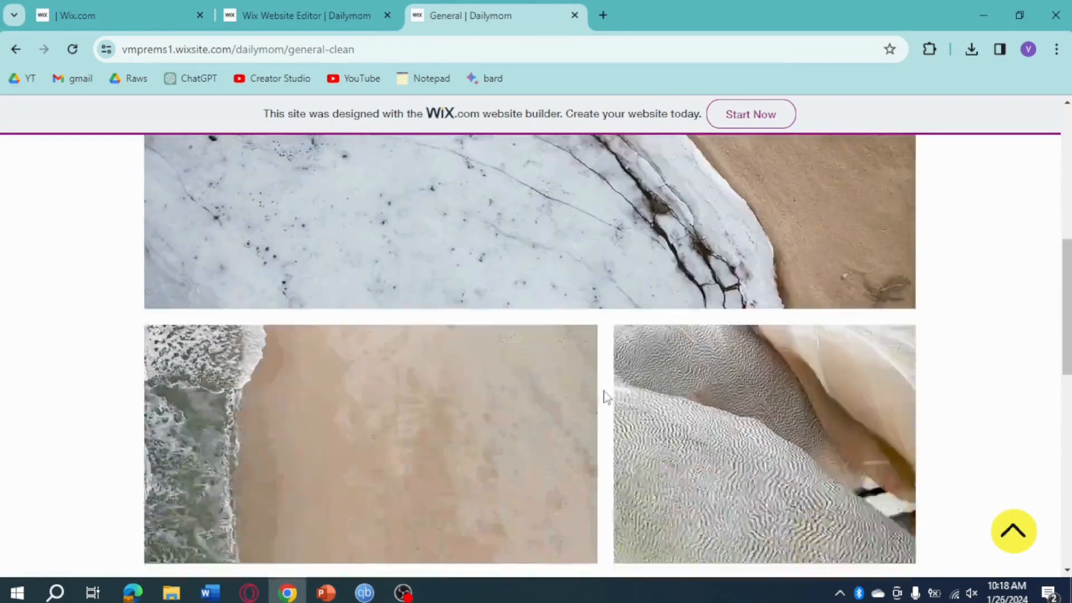
pyautogui.scroll(-12, 605, 396)
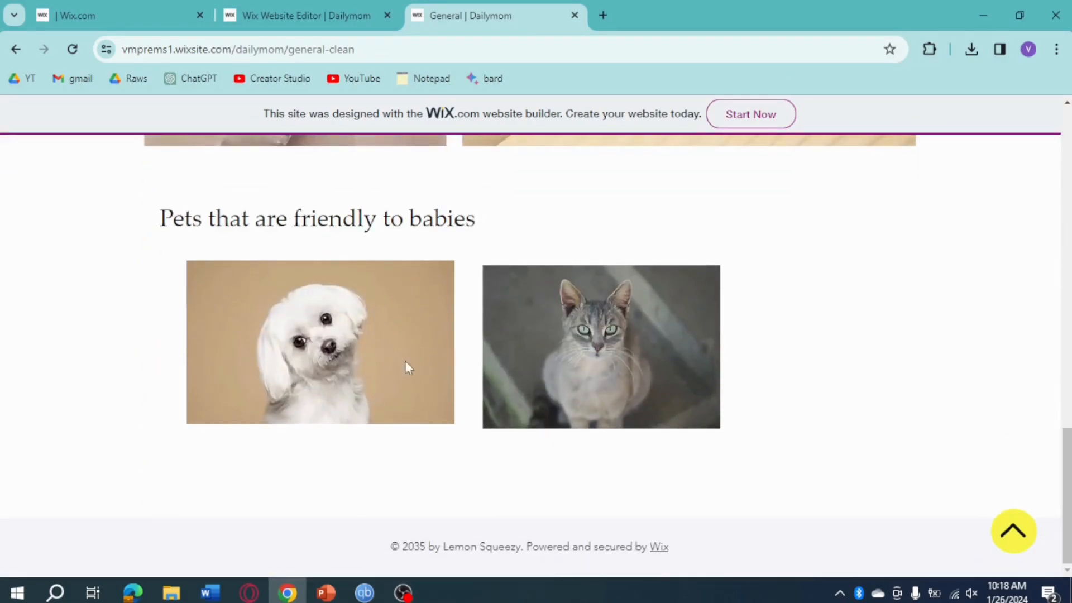